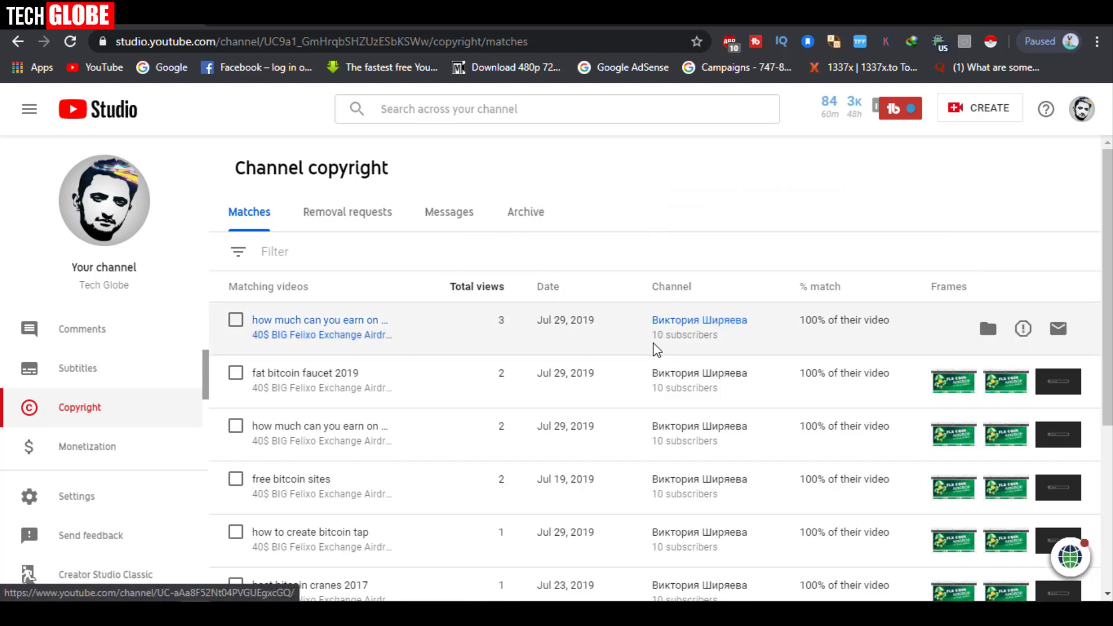
Review the channel's copyright matches, submitted removal requests, messages and archived matches
mouse_move(837, 295)
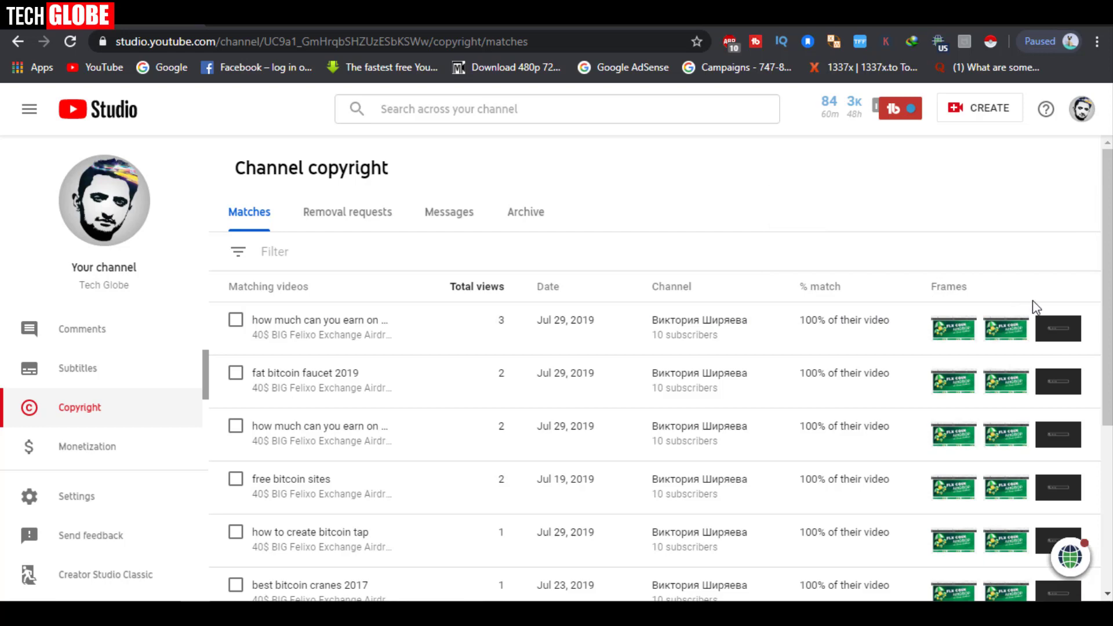
mouse_move(657, 300)
scroll(622, 457, down, 4)
scroll(631, 574, up, 4)
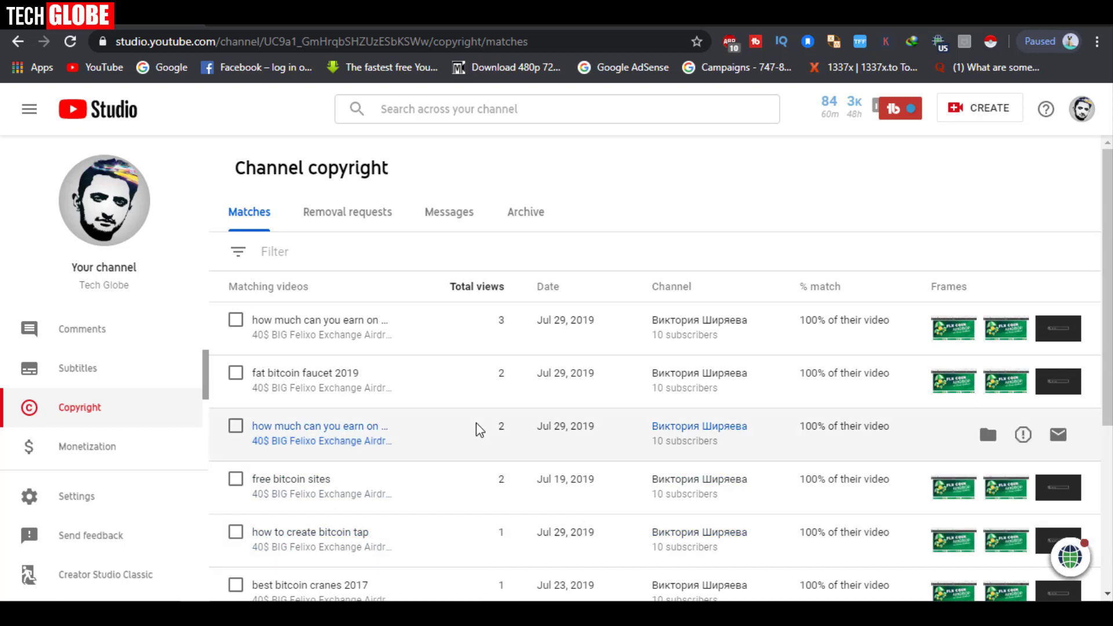
click(335, 217)
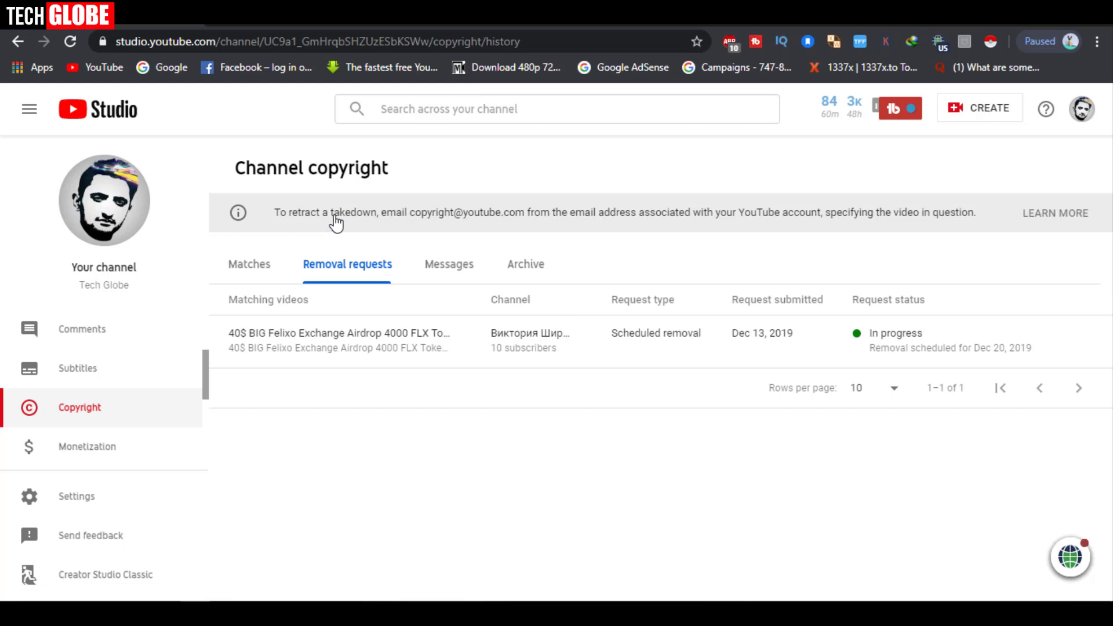
click(462, 266)
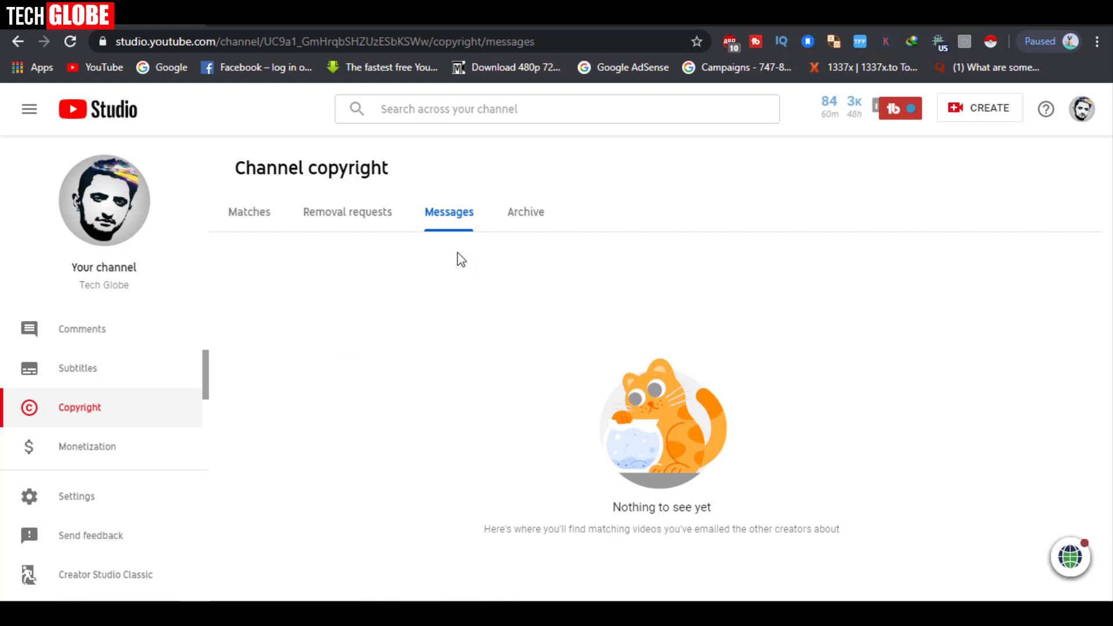
click(516, 219)
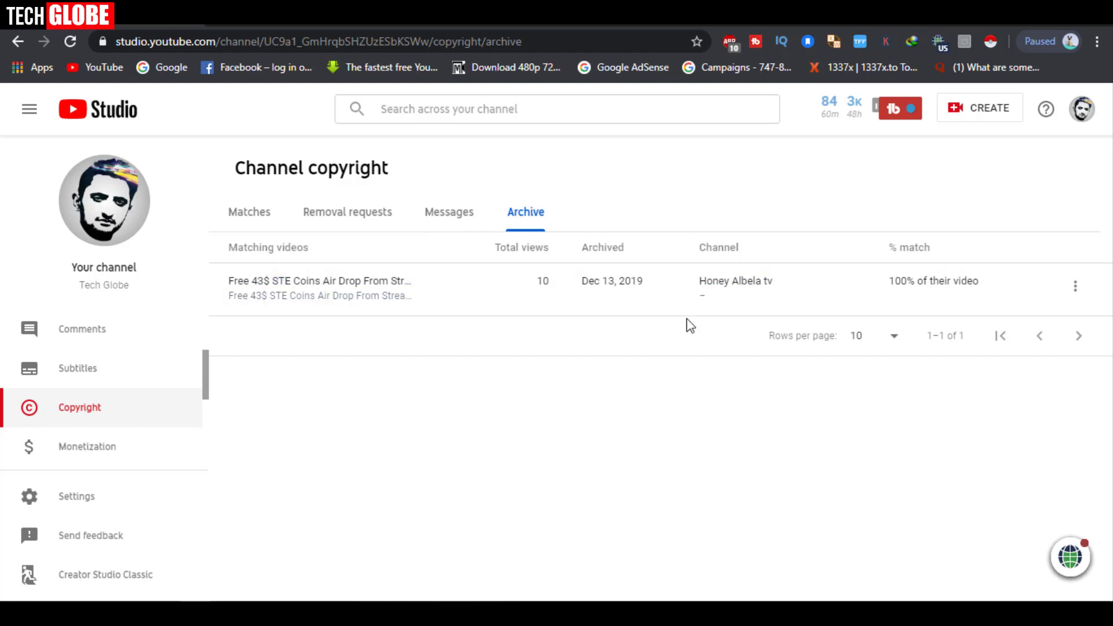
Return to the copyright matches, display the available filter criteria, and dismiss them without applying a filter
click(278, 211)
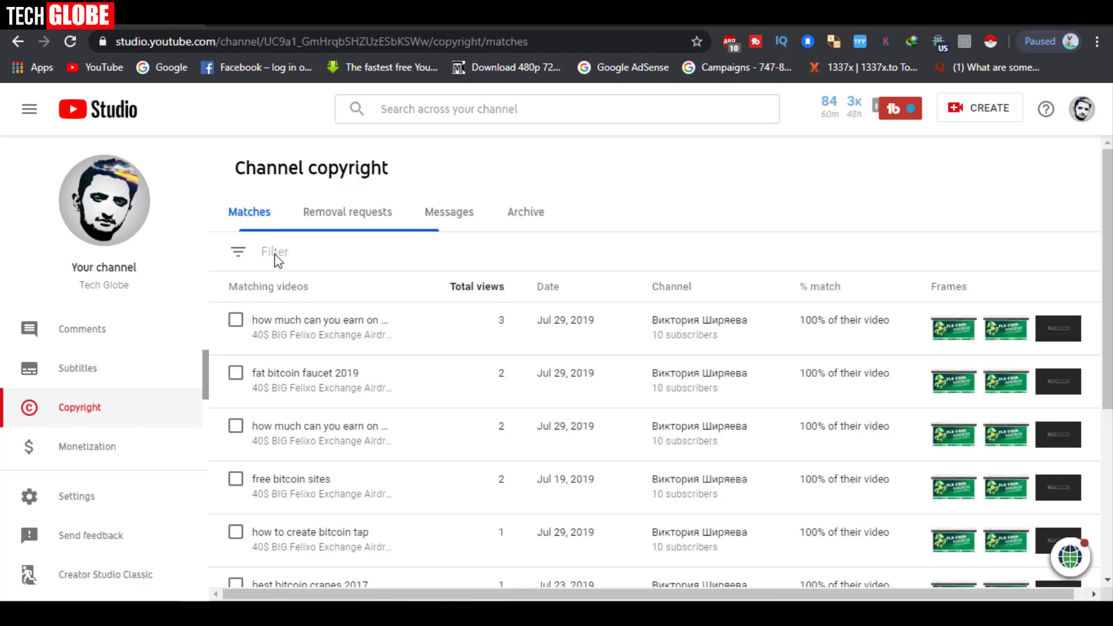
click(240, 256)
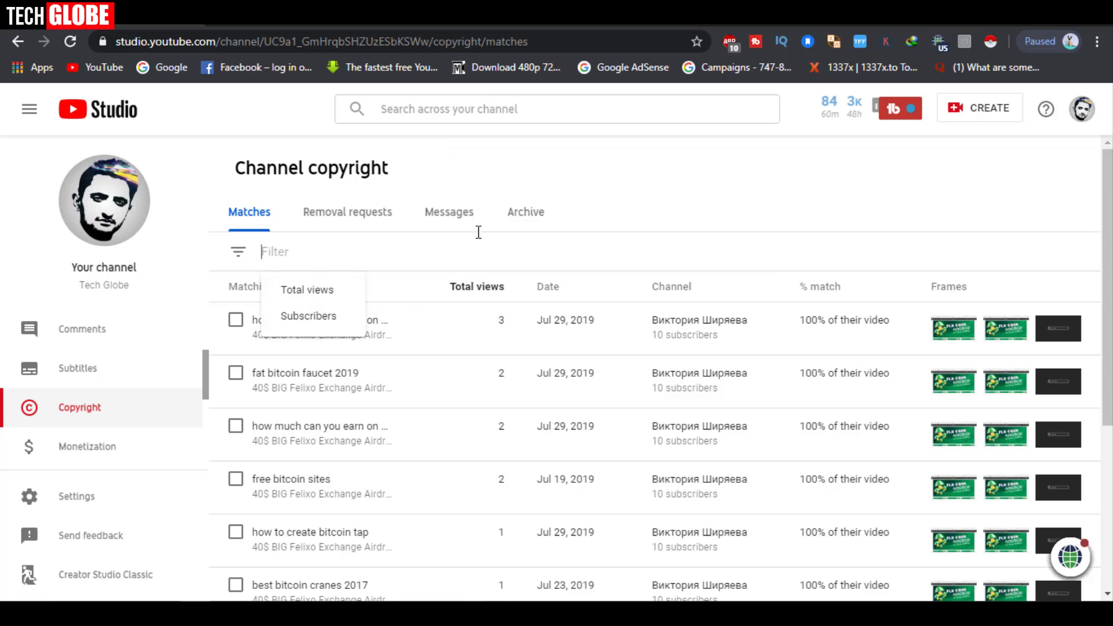
click(624, 209)
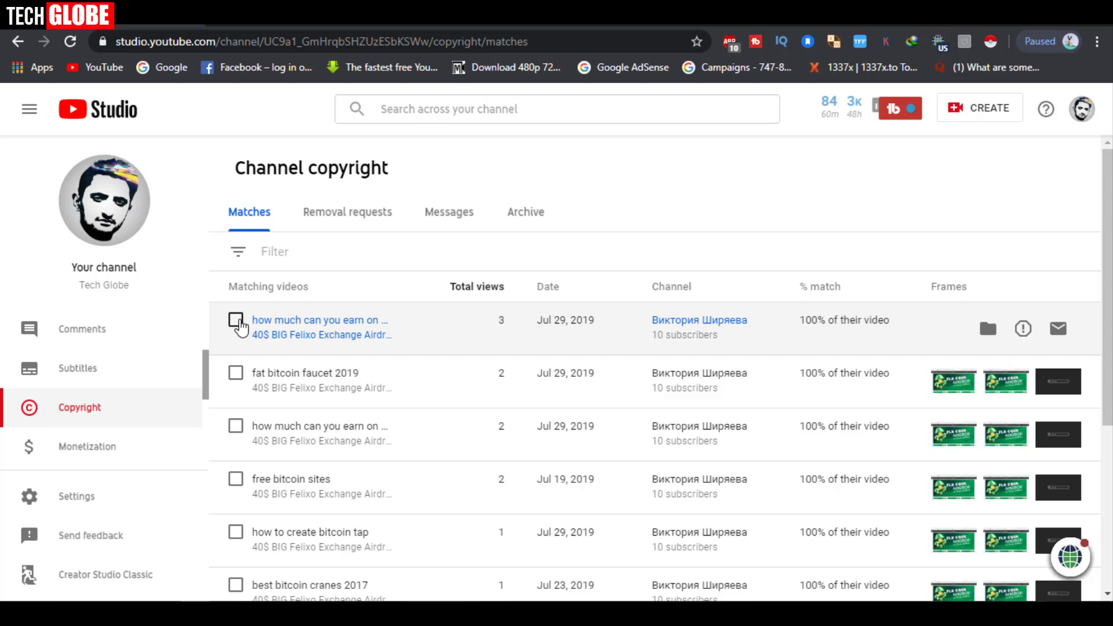
Select the matching video "Earn Up to $180 Without Ref…" dated Nov 28, 2019
scroll(238, 326, down, 5)
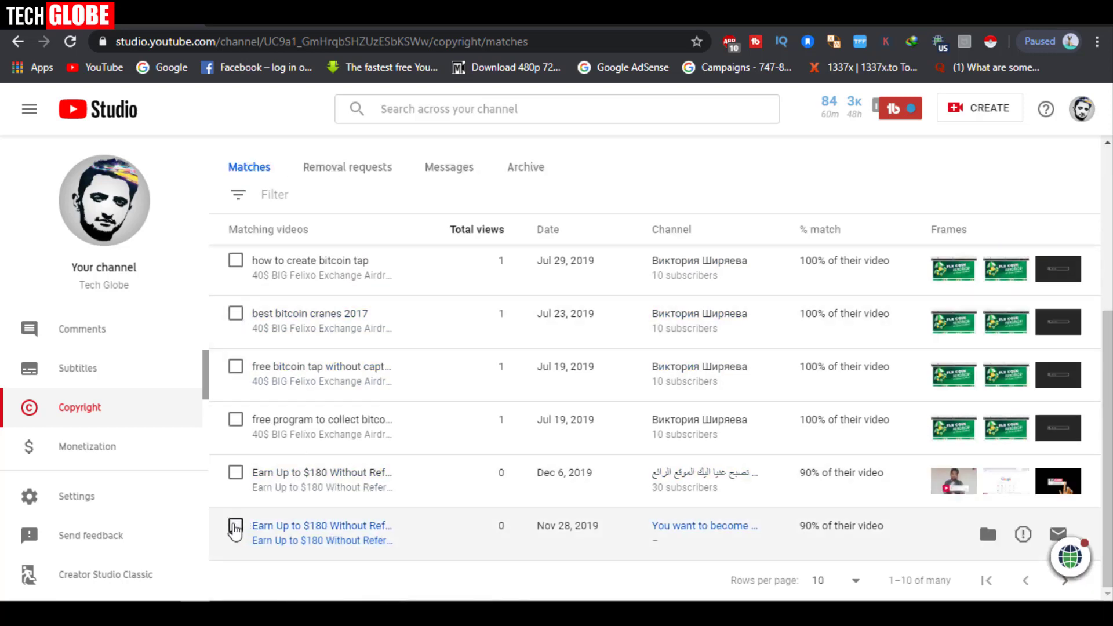
click(235, 527)
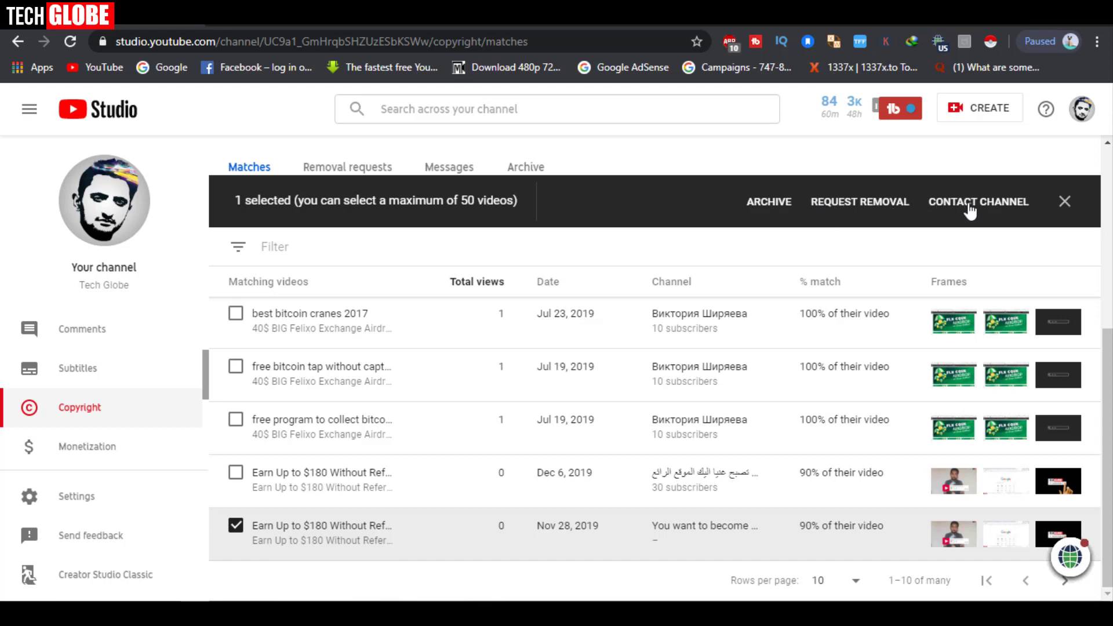
Examine the contact message for the selected video's channel, including its subject, required email field and body, and close it without sending
click(992, 204)
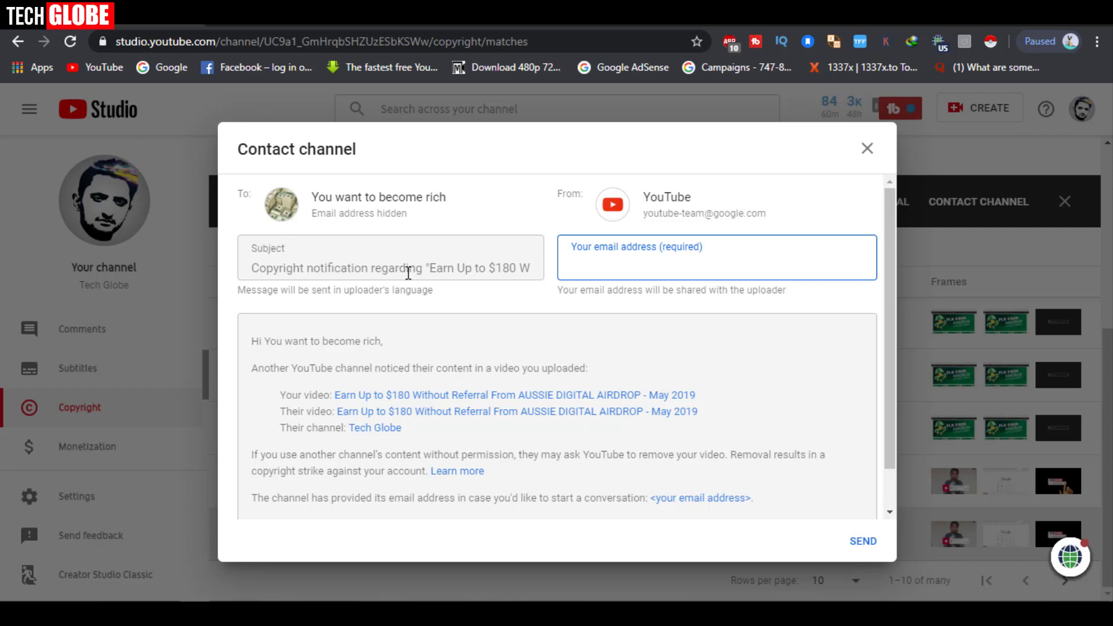
mouse_move(463, 268)
mouse_down()
mouse_move(557, 273)
mouse_move(508, 264)
mouse_up()
click(590, 265)
scroll(439, 235, down, 1)
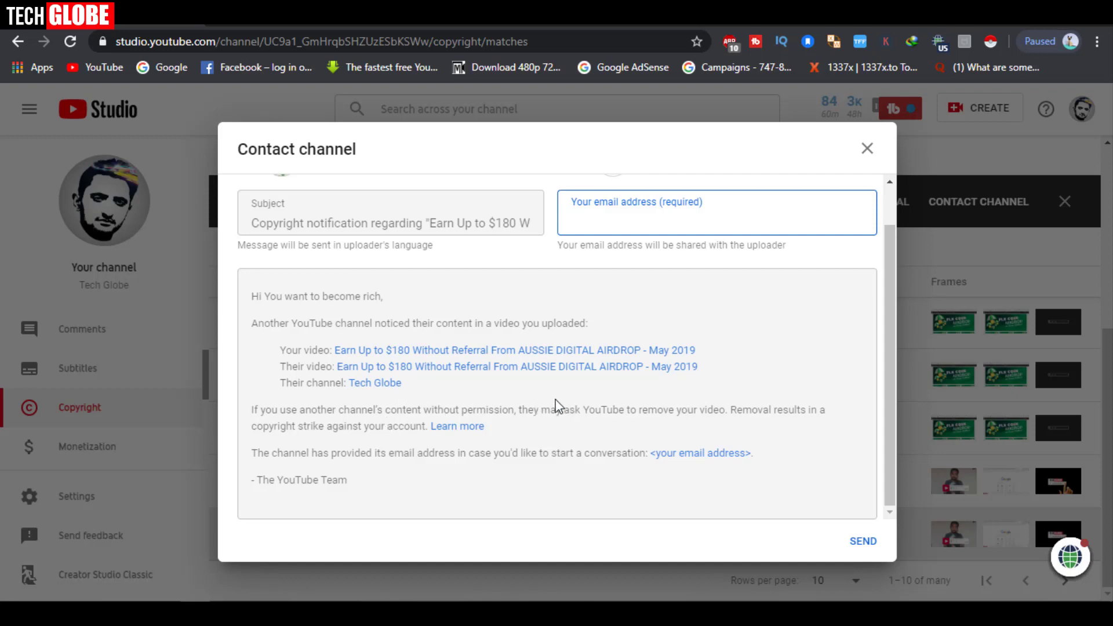
scroll(559, 398, up, 1)
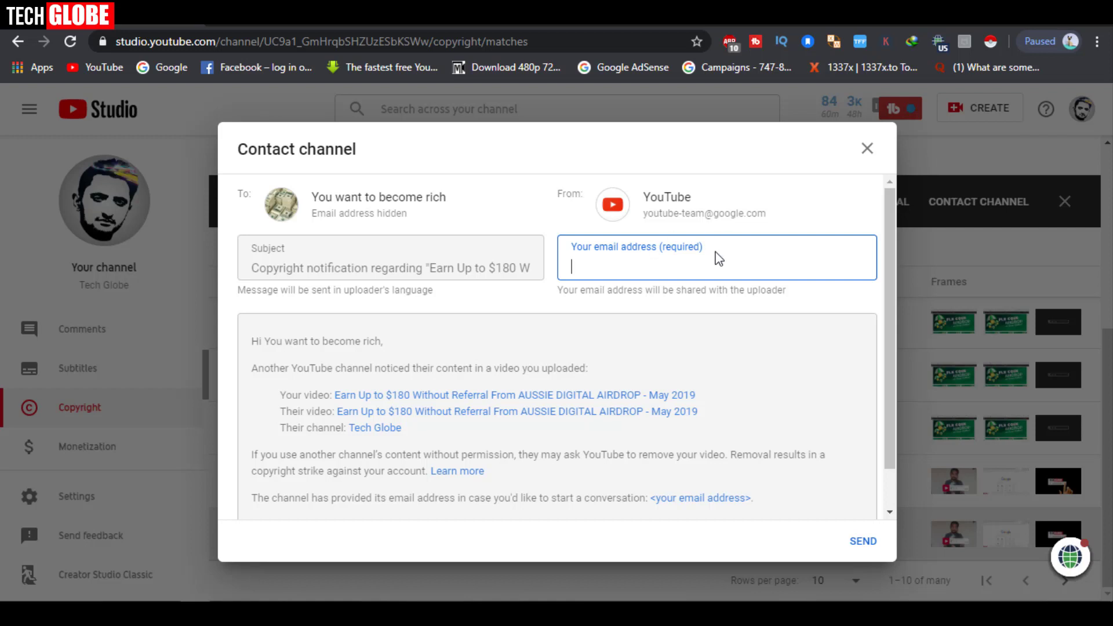
click(866, 149)
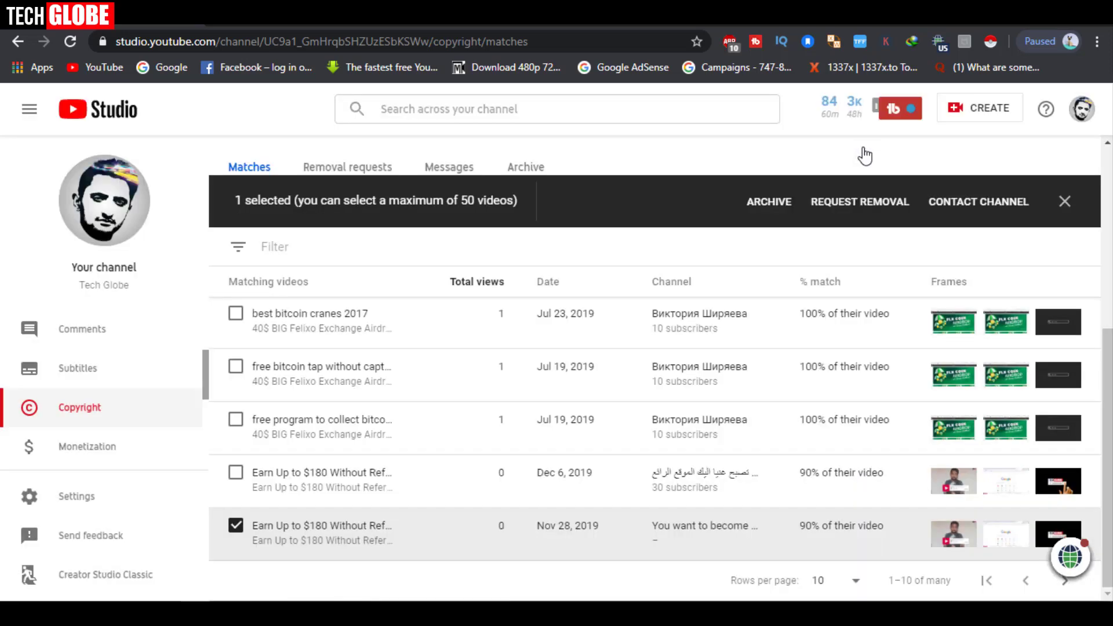
Open the removal request for the selected video and examine the copyright owner details and the videos requested for removal
click(864, 197)
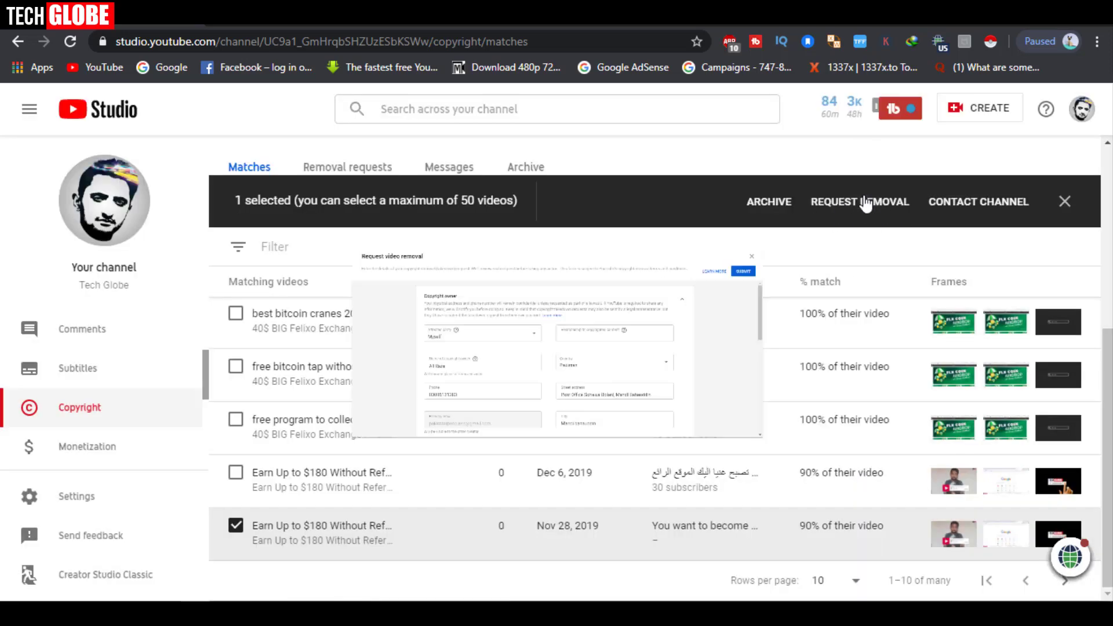
scroll(369, 271, down, 2)
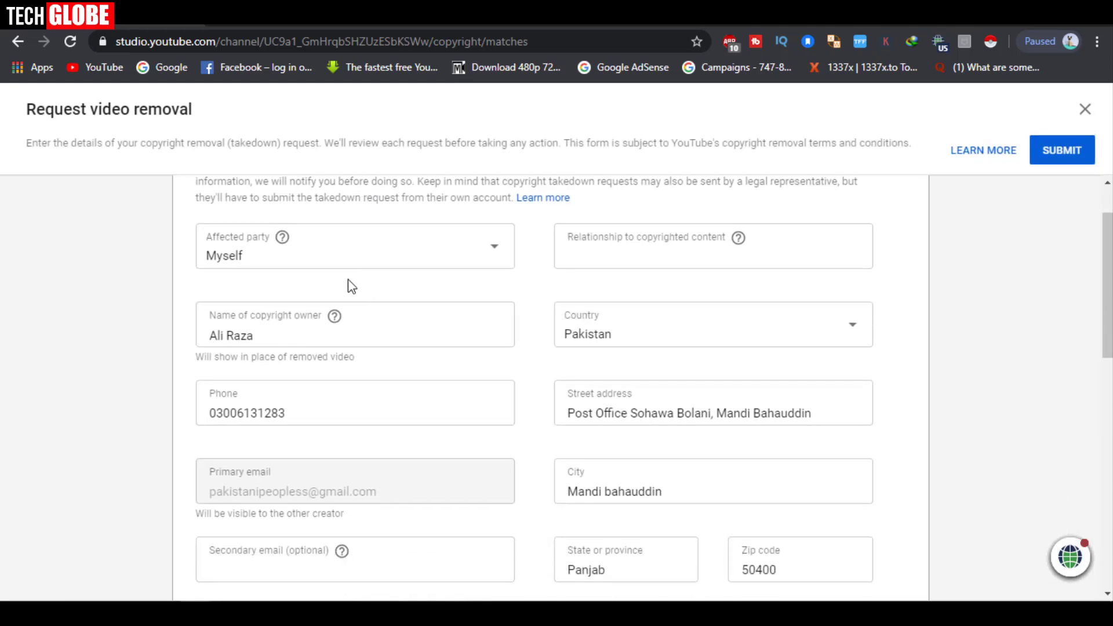
scroll(406, 260, up, 2)
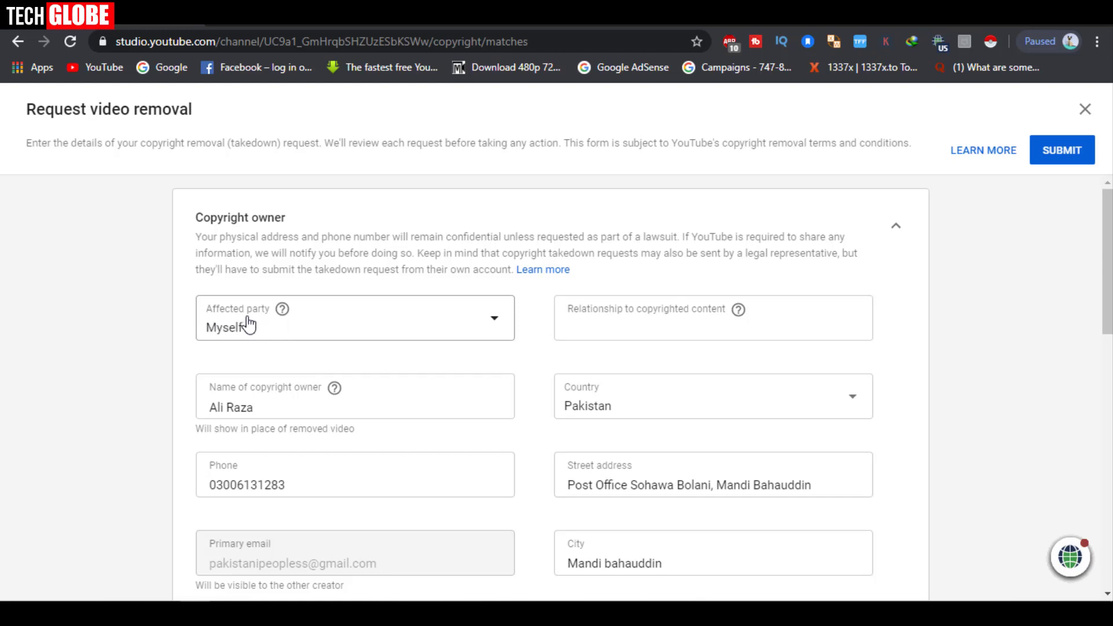
scroll(266, 323, down, 2)
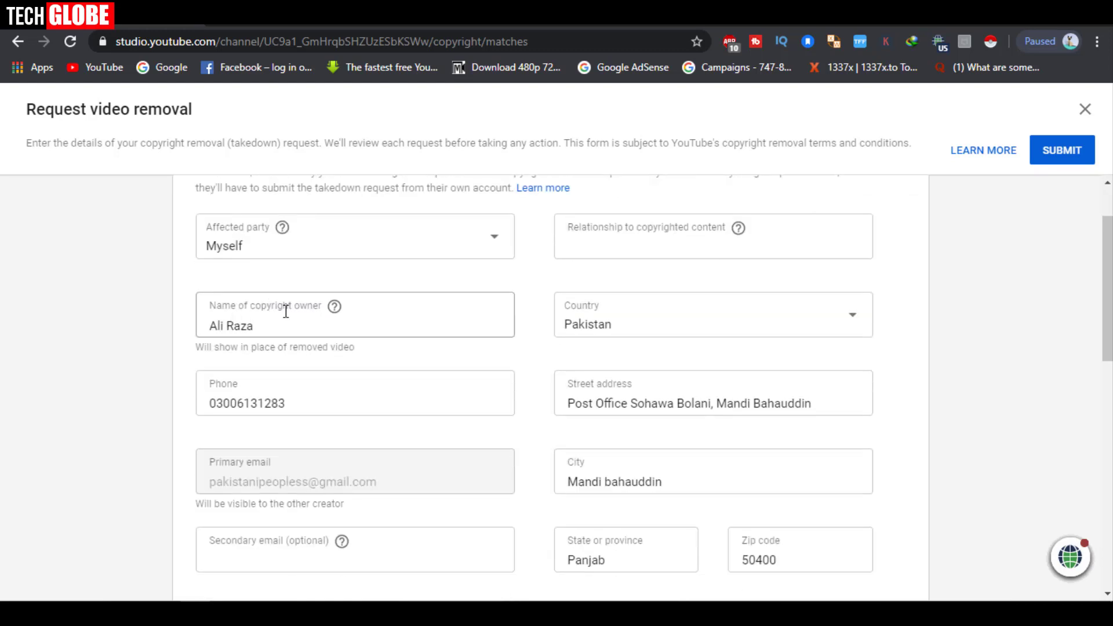
scroll(269, 323, down, 4)
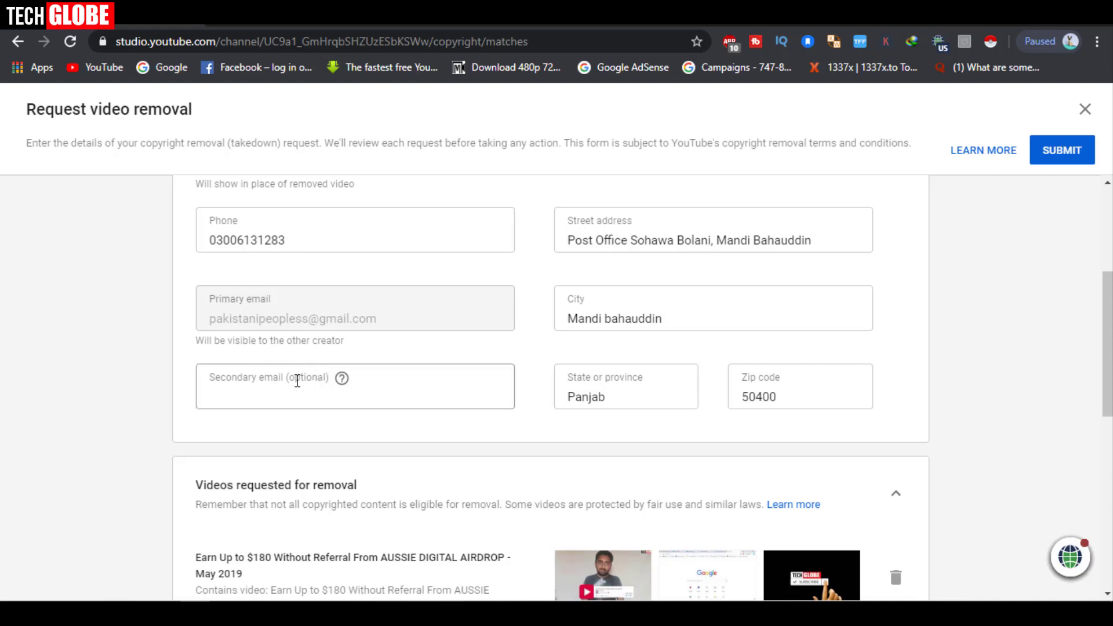
scroll(298, 381, up, 4)
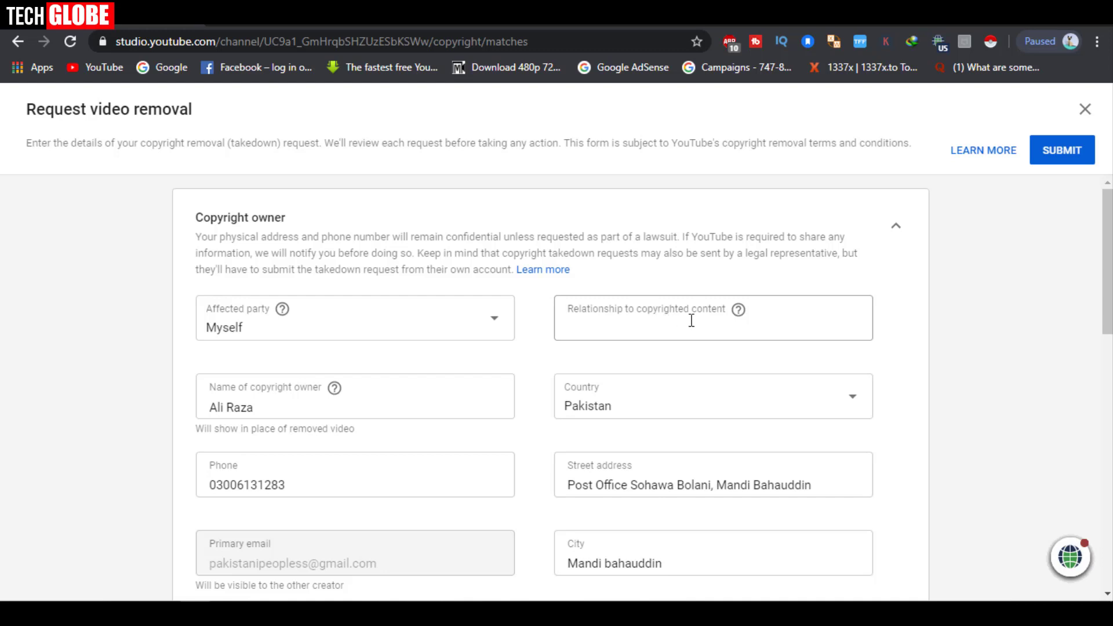
scroll(589, 348, down, 3)
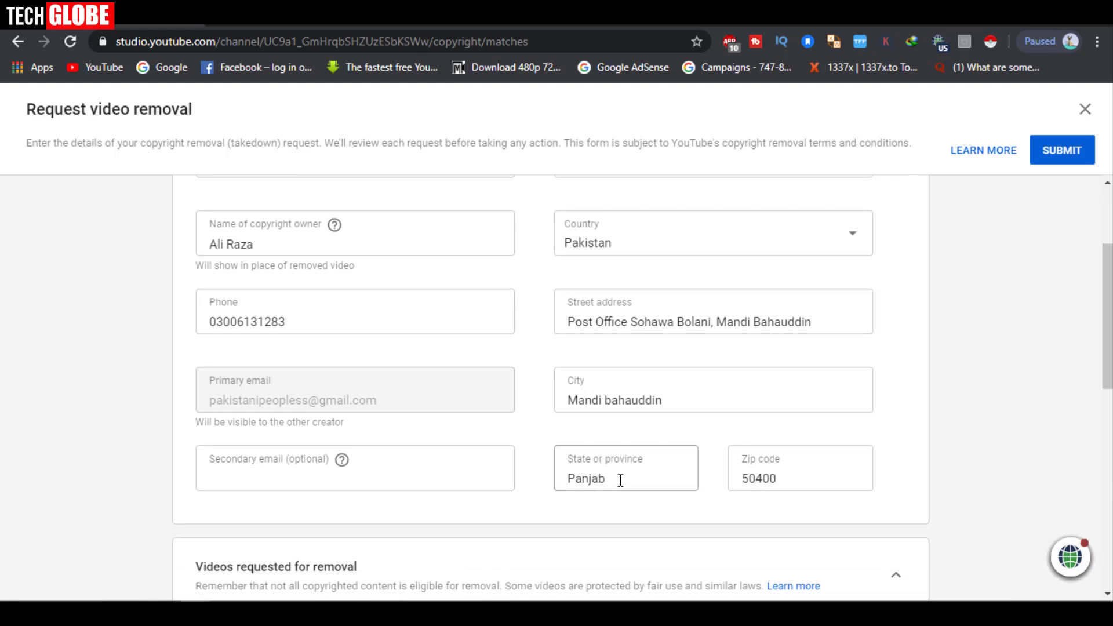
scroll(618, 480, down, 4)
scroll(438, 368, down, 1)
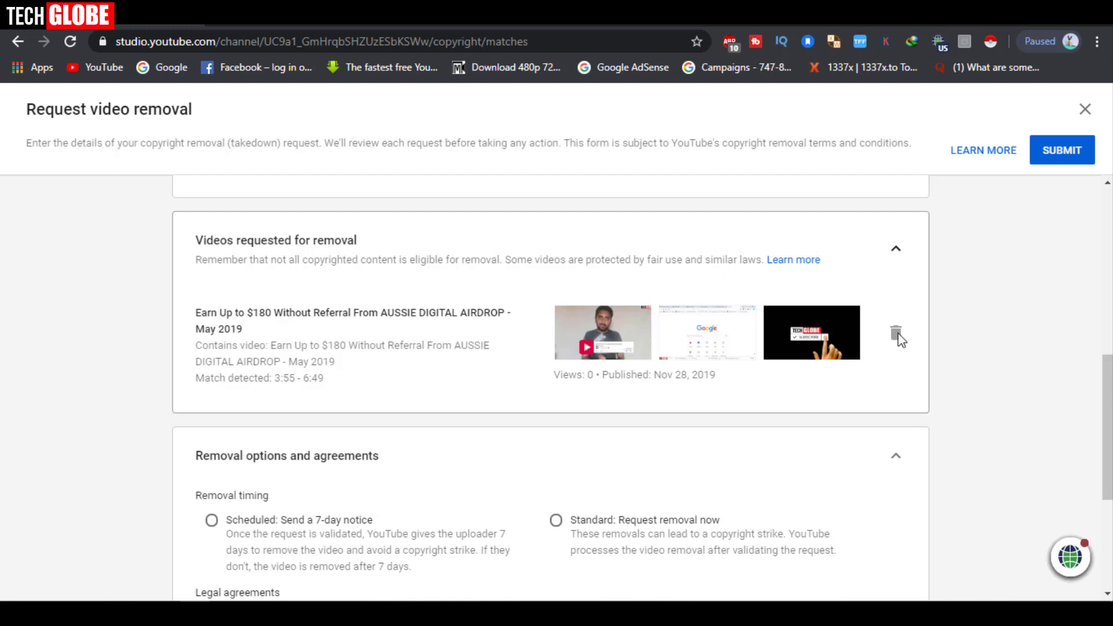
Try the scheduled removal timing, and switch it to "Standard: Request removal now"
scroll(638, 316, down, 5)
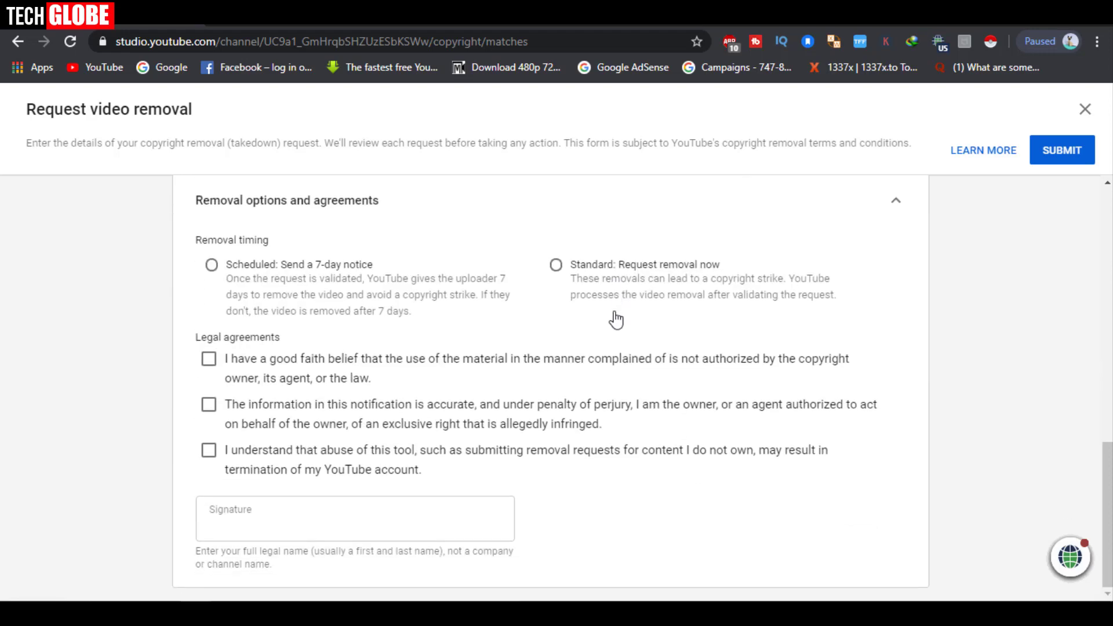
scroll(616, 319, up, 3)
scroll(614, 316, down, 3)
click(213, 267)
click(557, 268)
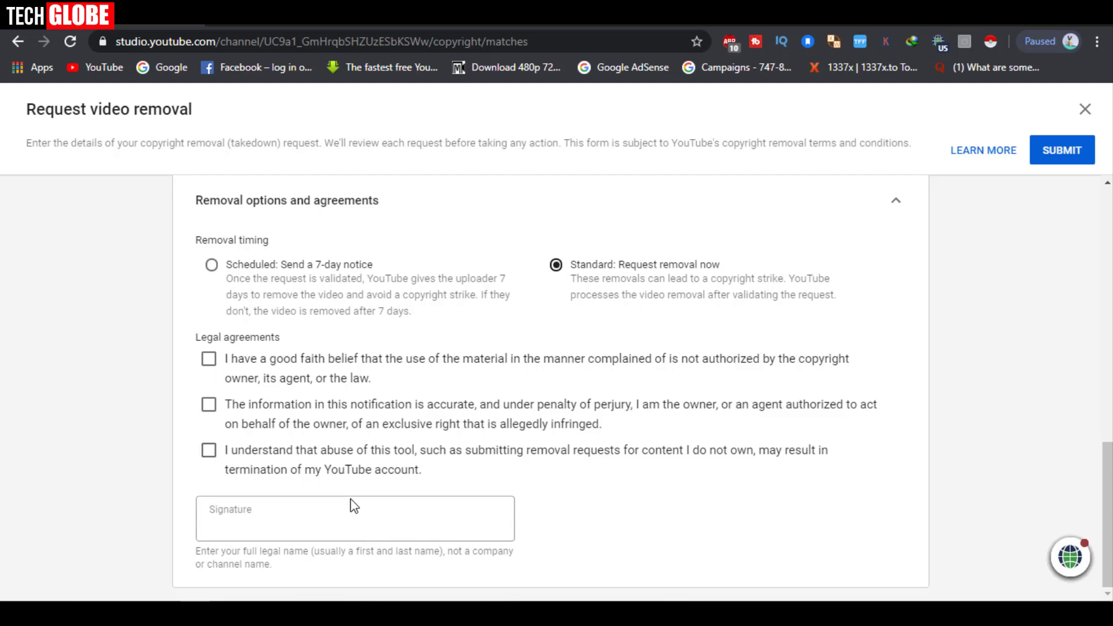
Set the removal timing to "Scheduled: Send a 7-day notice", and close the request form without submitting it
scroll(353, 505, up, 3)
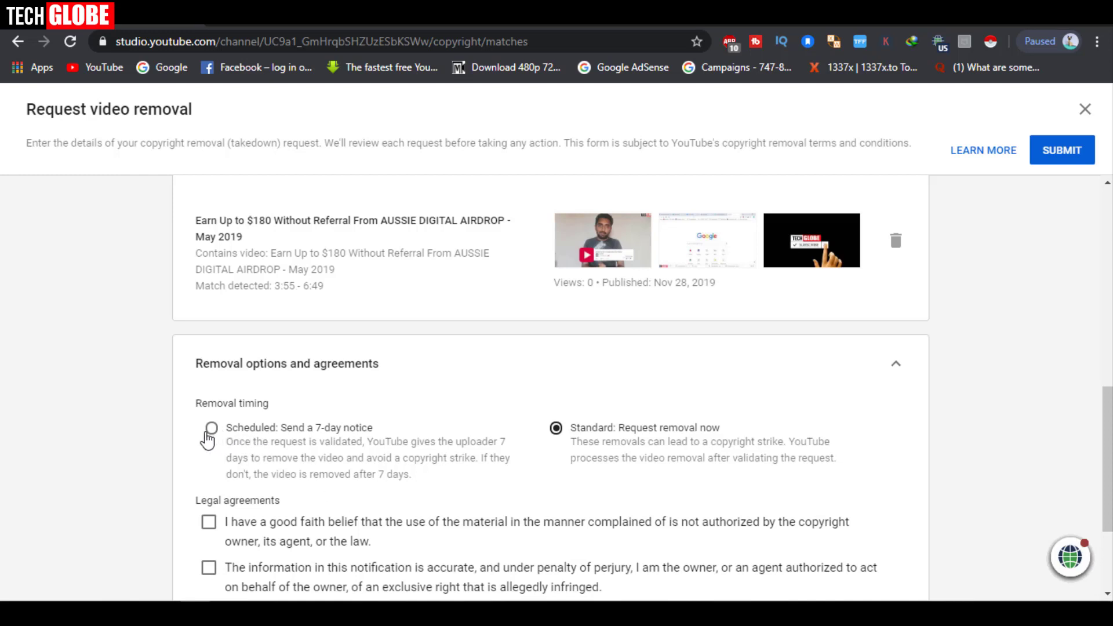
click(211, 444)
scroll(492, 418, up, 7)
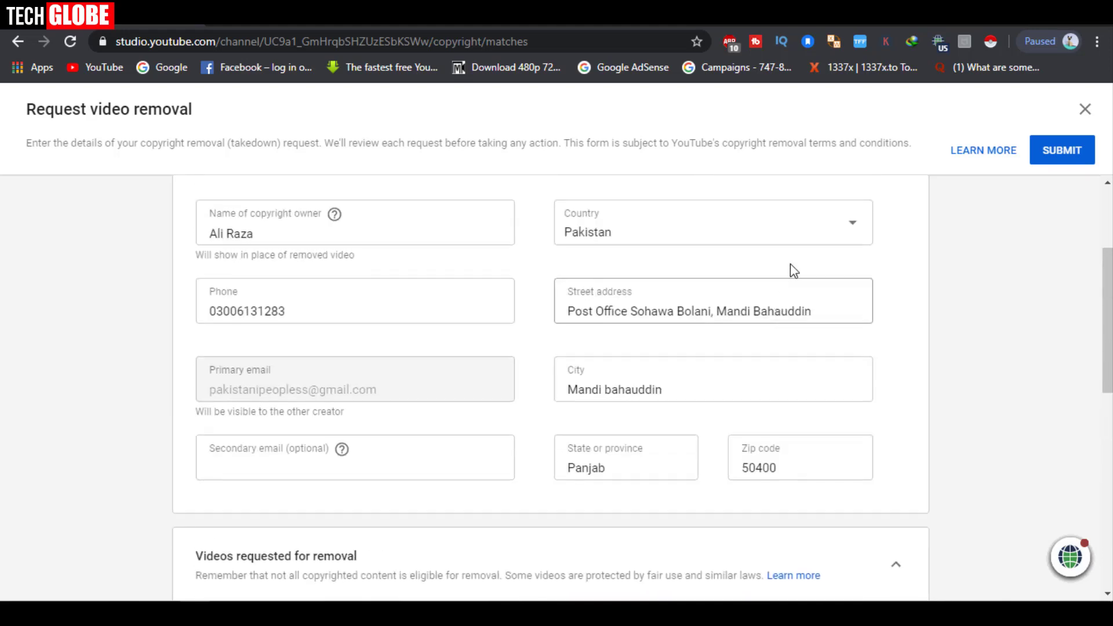
click(1093, 116)
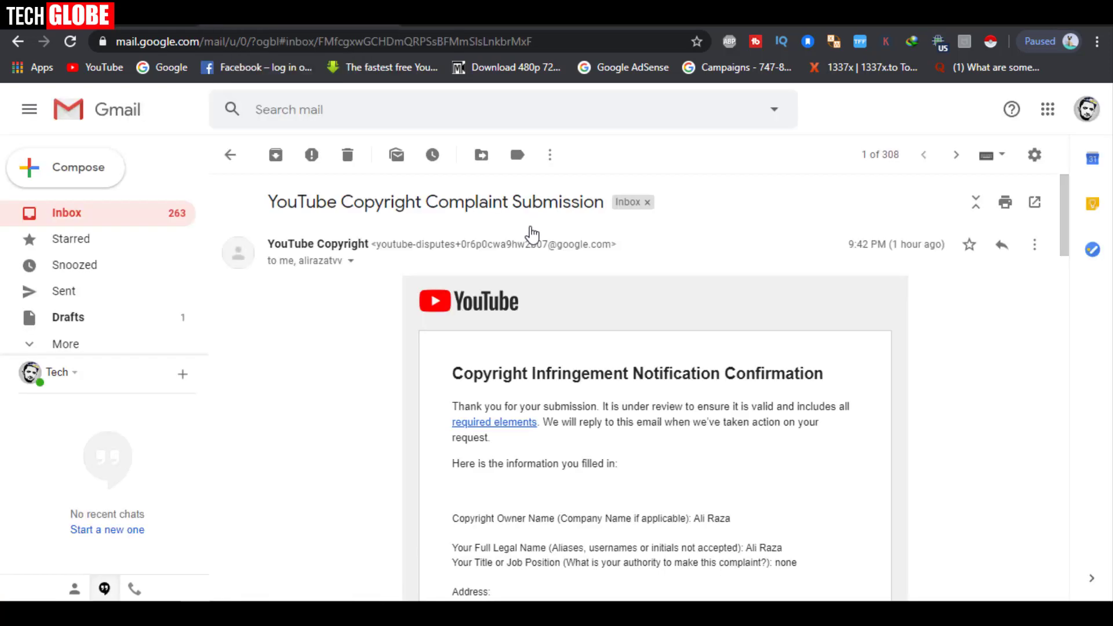
Switch to Gmail, read YouTube's copyright complaint confirmation and its follow-up reply, and return to the channel's copyright matches in YouTube Studio
scroll(545, 273, down, 3)
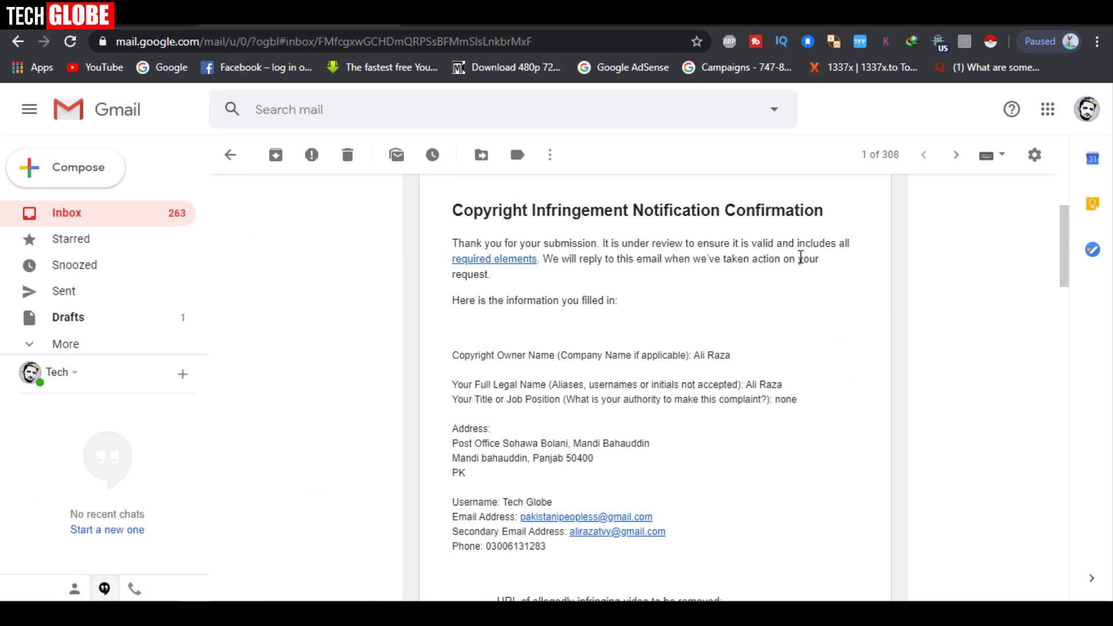
scroll(719, 262, up, 3)
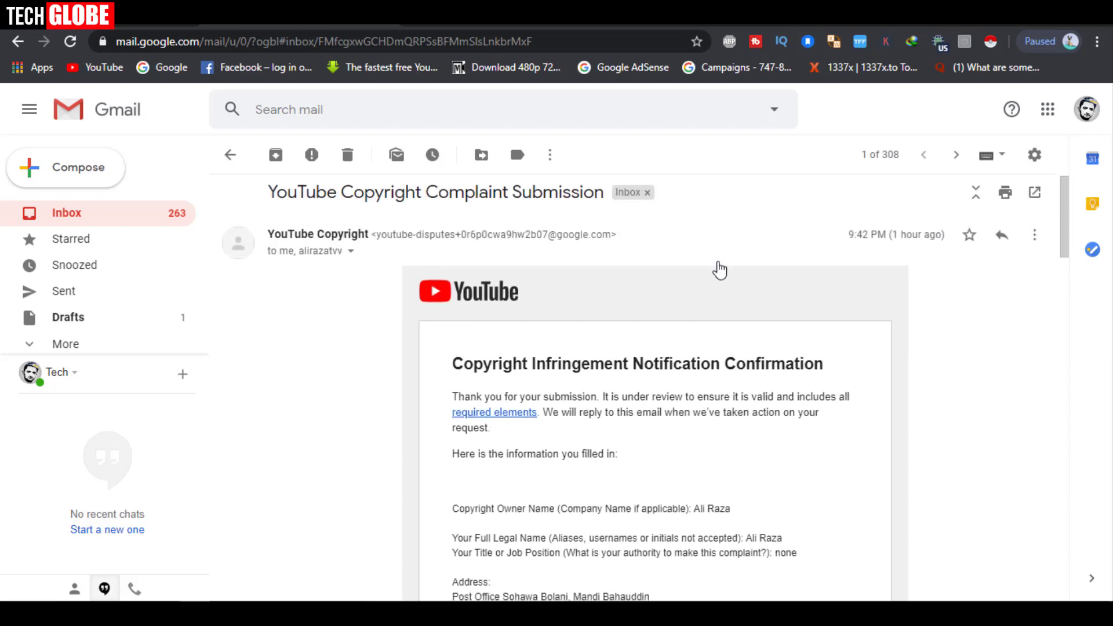
scroll(719, 262, down, 15)
scroll(714, 282, down, 5)
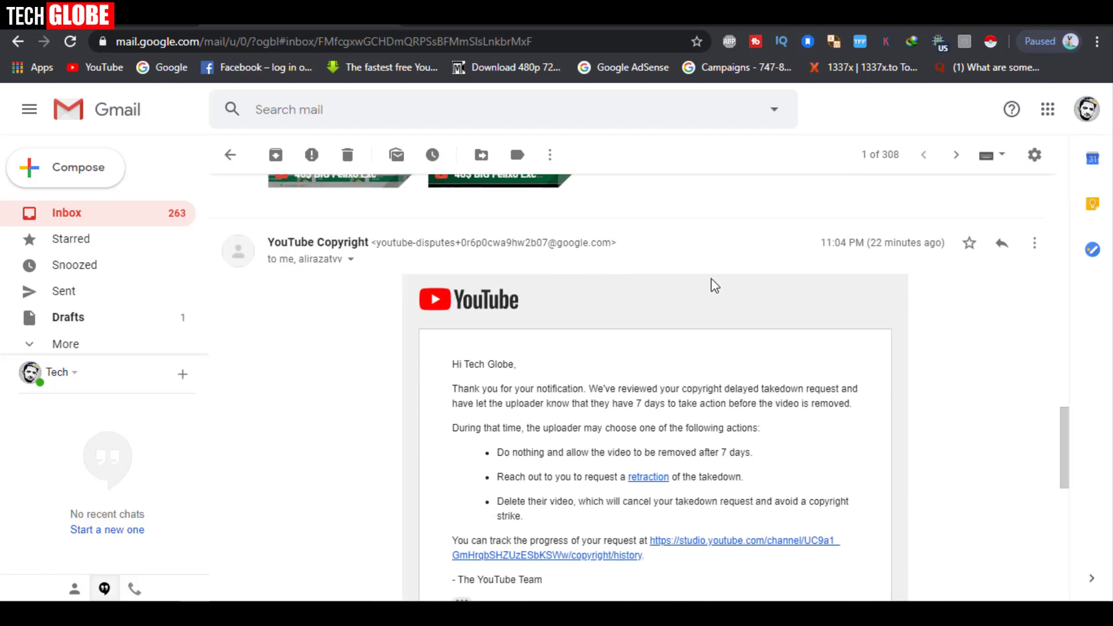
scroll(725, 289, up, 3)
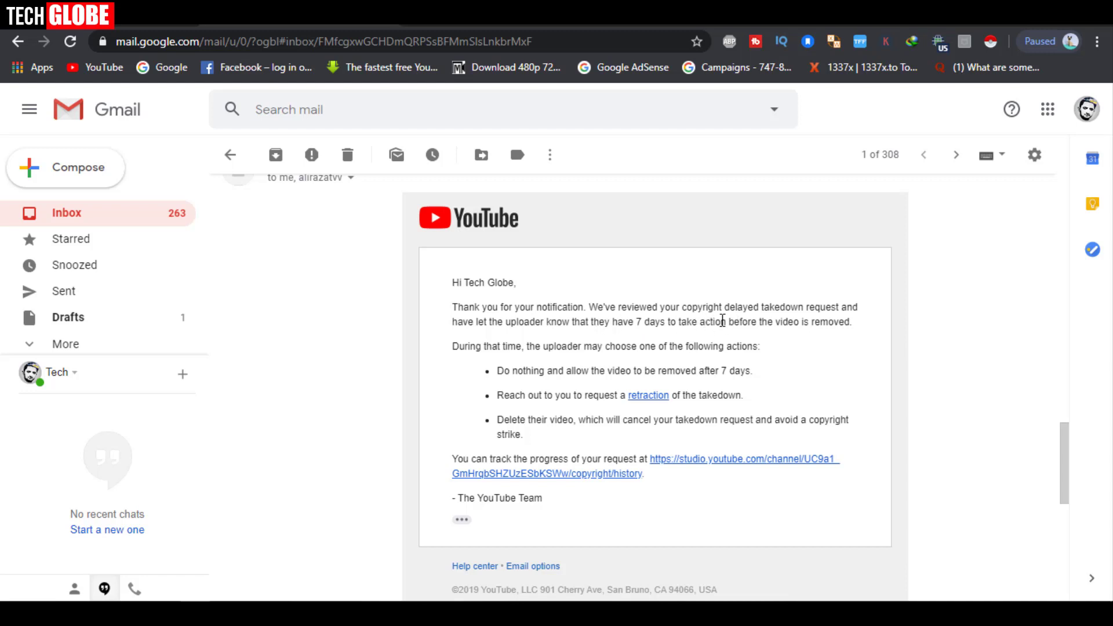
scroll(579, 319, down, 2)
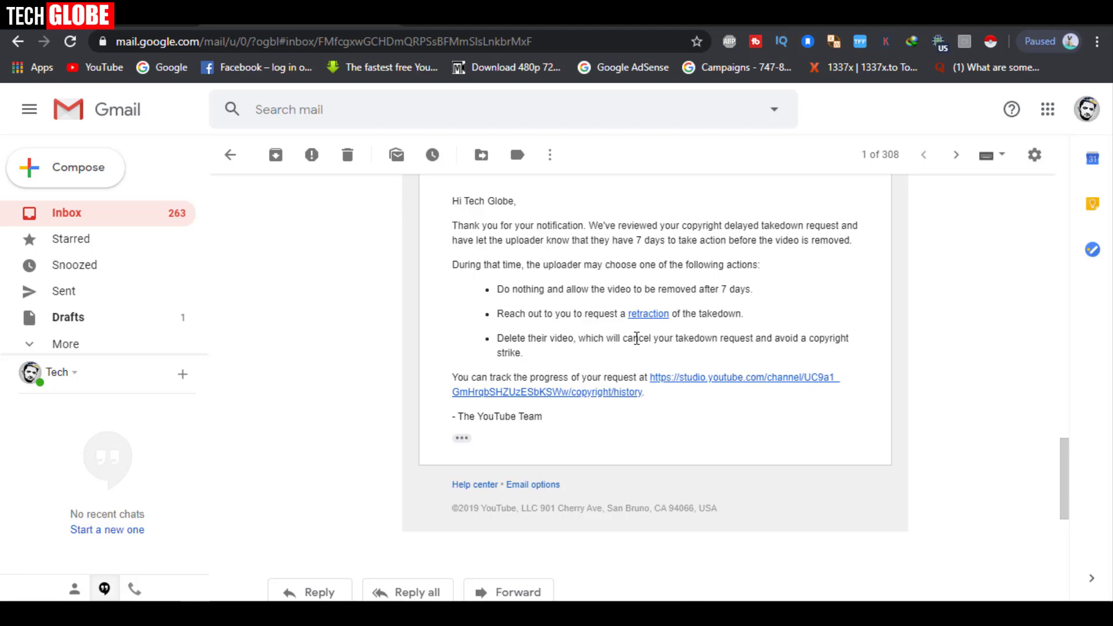
scroll(638, 338, up, 4)
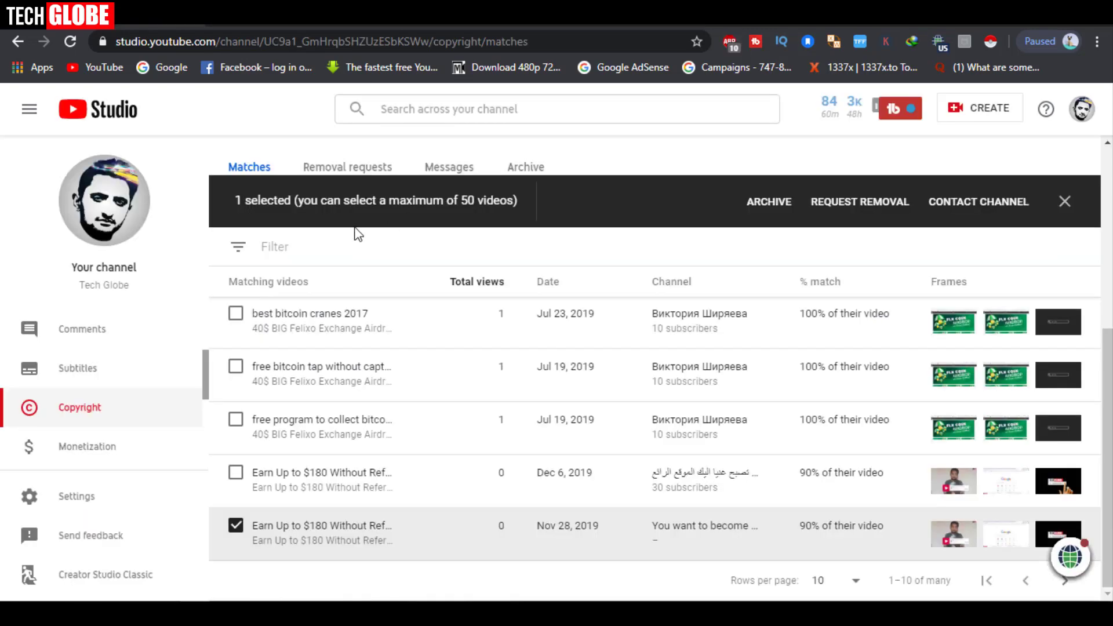
scroll(362, 232, up, 5)
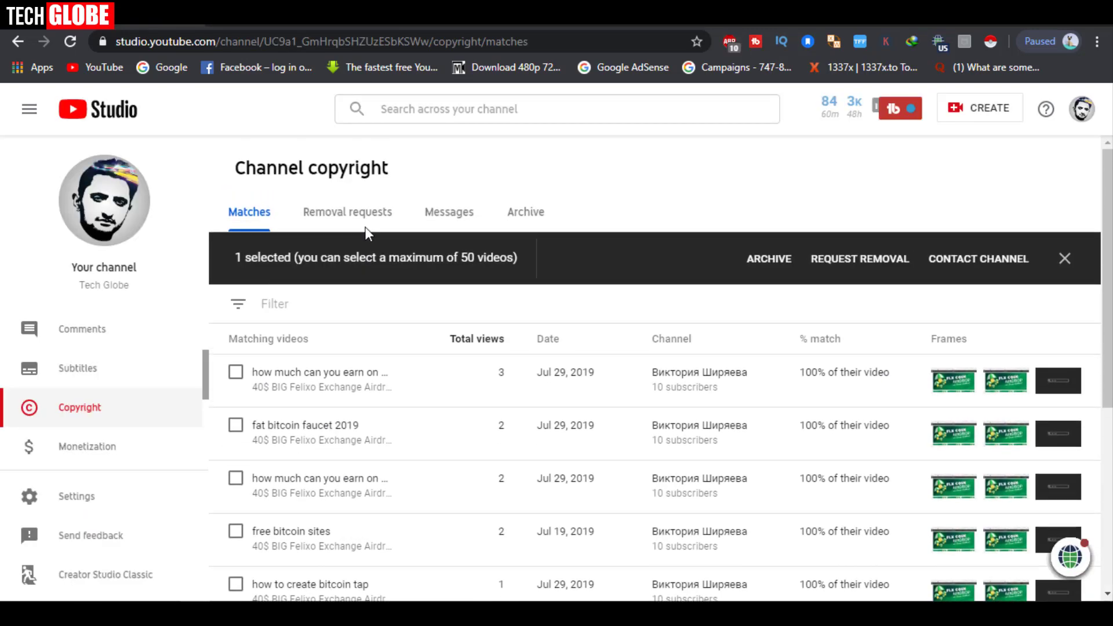